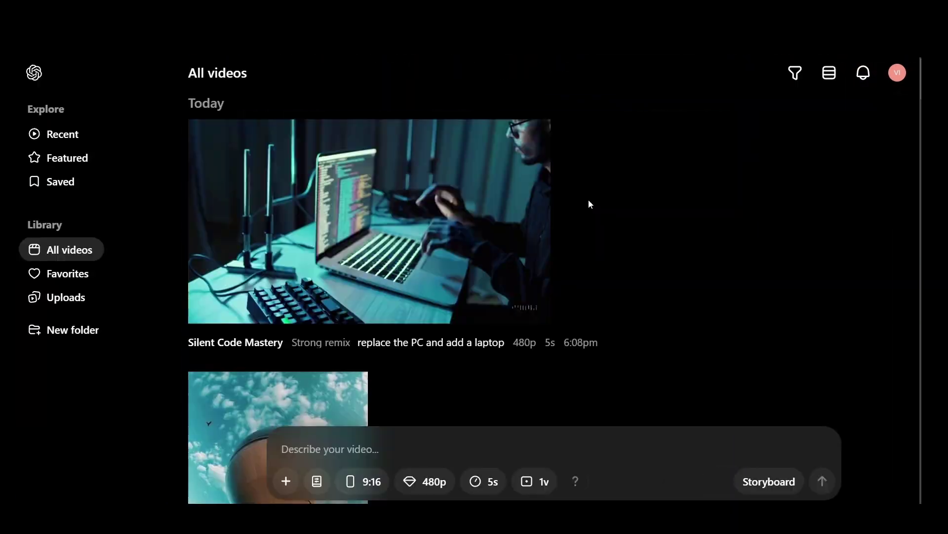
# Start the PC-to-laptop remix, then open Desert Tank Mirage with 5-second, one-variation settings
pyautogui.click(519, 237)
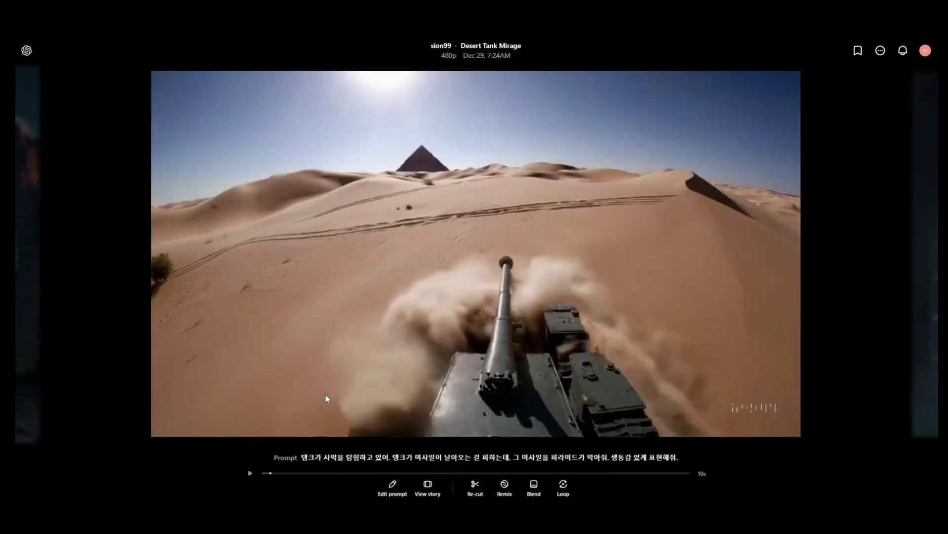
pyautogui.click(475, 487)
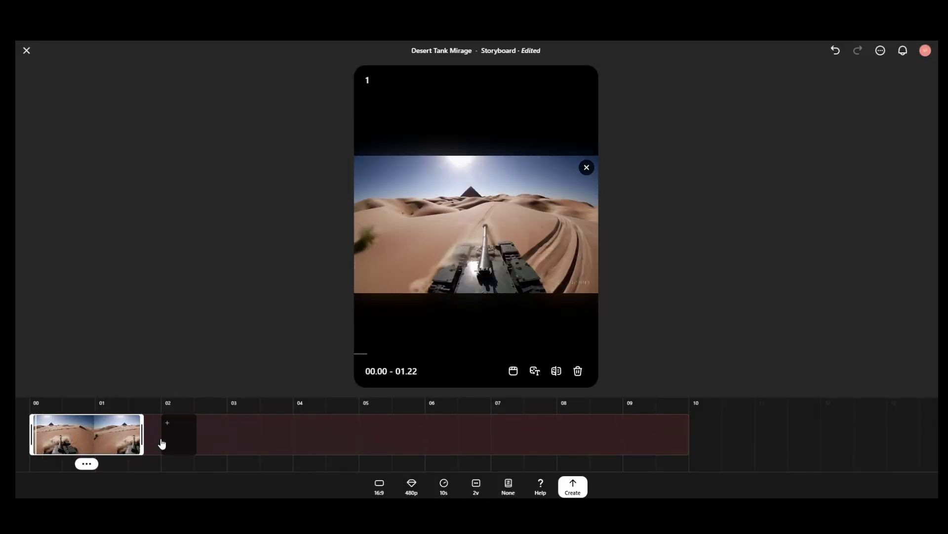
pyautogui.click(444, 485)
pyautogui.click(476, 485)
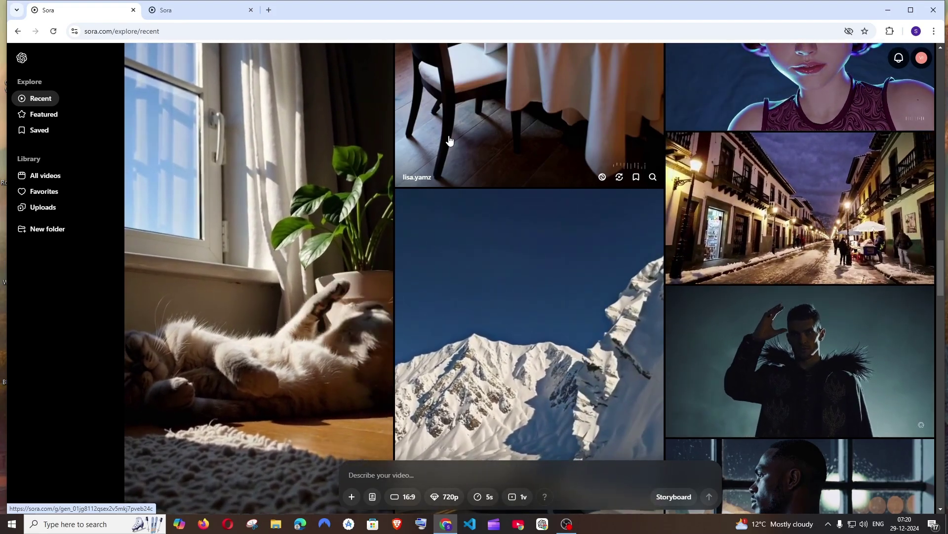
pyautogui.click(217, 15)
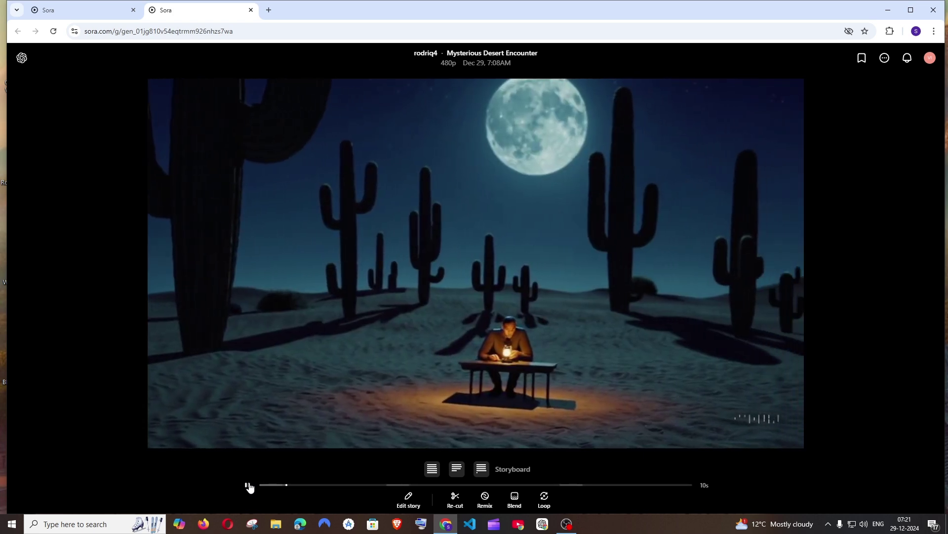
pyautogui.click(248, 485)
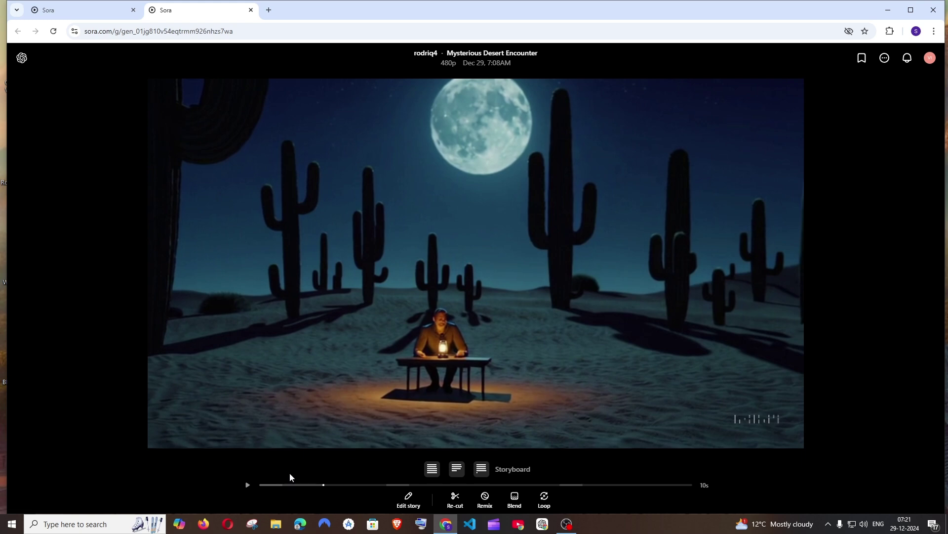
pyautogui.click(249, 487)
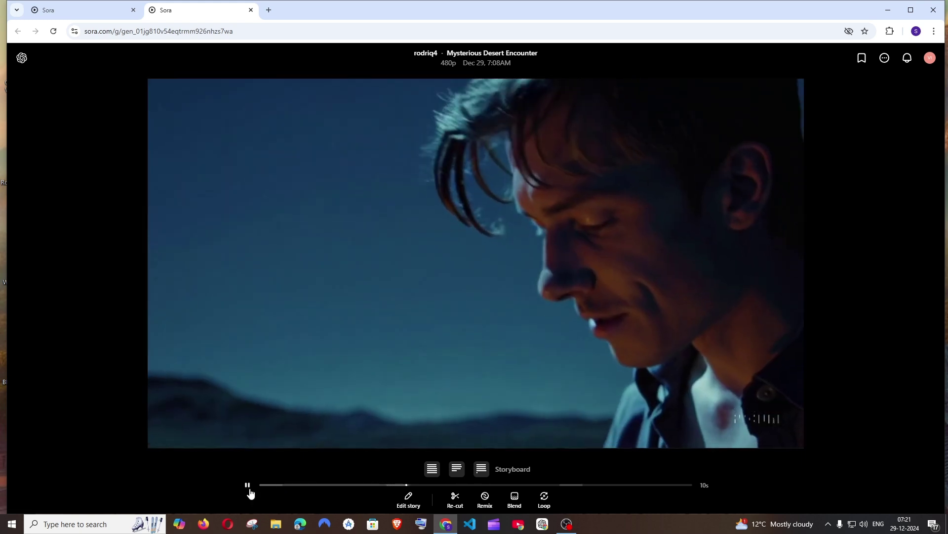
pyautogui.click(248, 487)
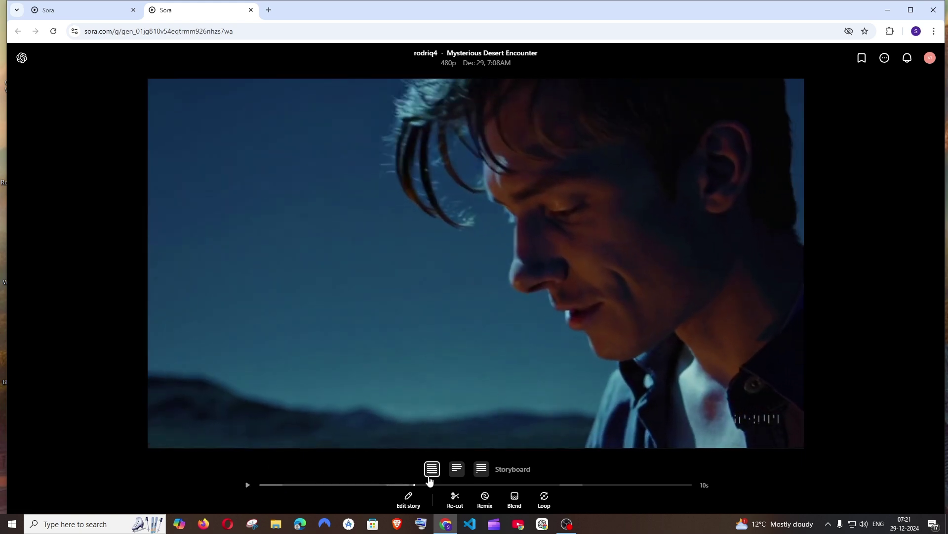
pyautogui.moveTo(414, 486); pyautogui.dragTo(443, 486)
pyautogui.click(249, 489)
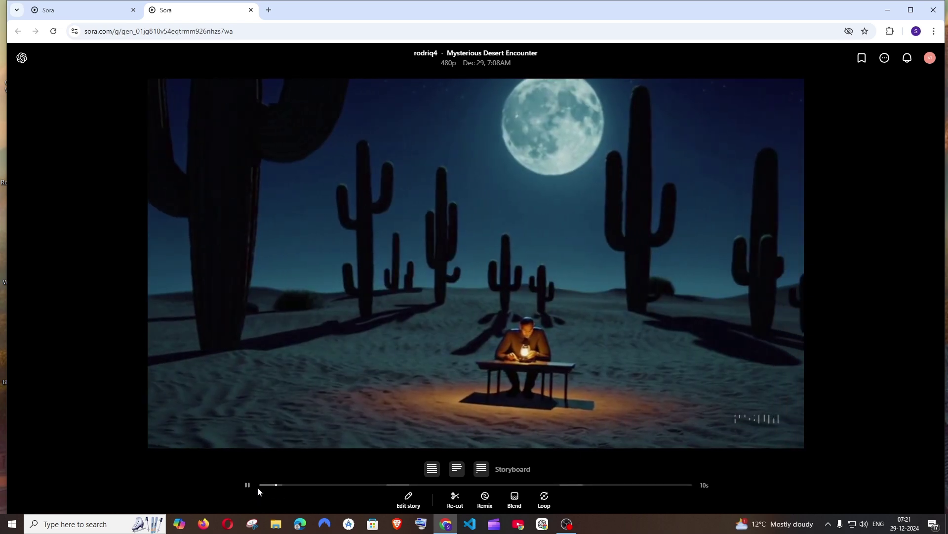
pyautogui.click(250, 486)
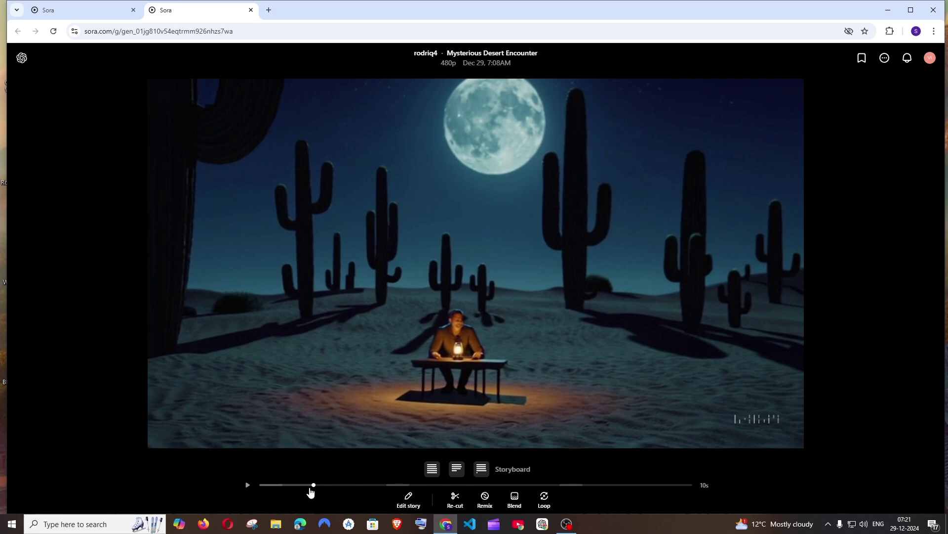
pyautogui.moveTo(310, 489); pyautogui.dragTo(458, 486)
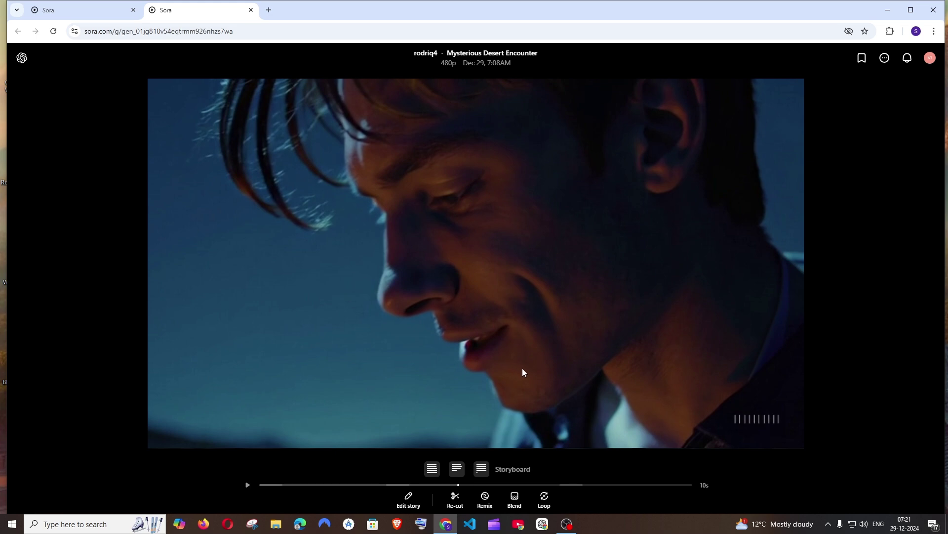
pyautogui.moveTo(460, 490); pyautogui.dragTo(286, 486)
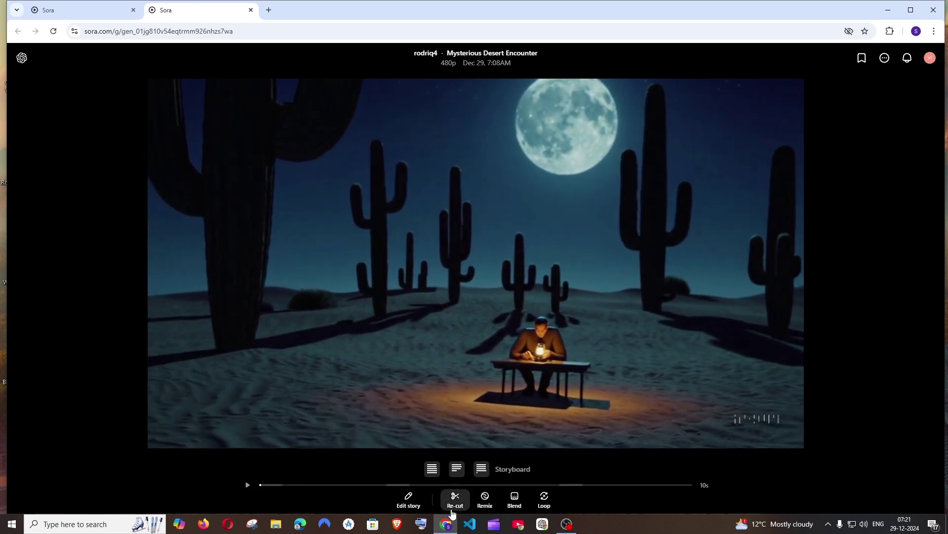
pyautogui.click(104, 10)
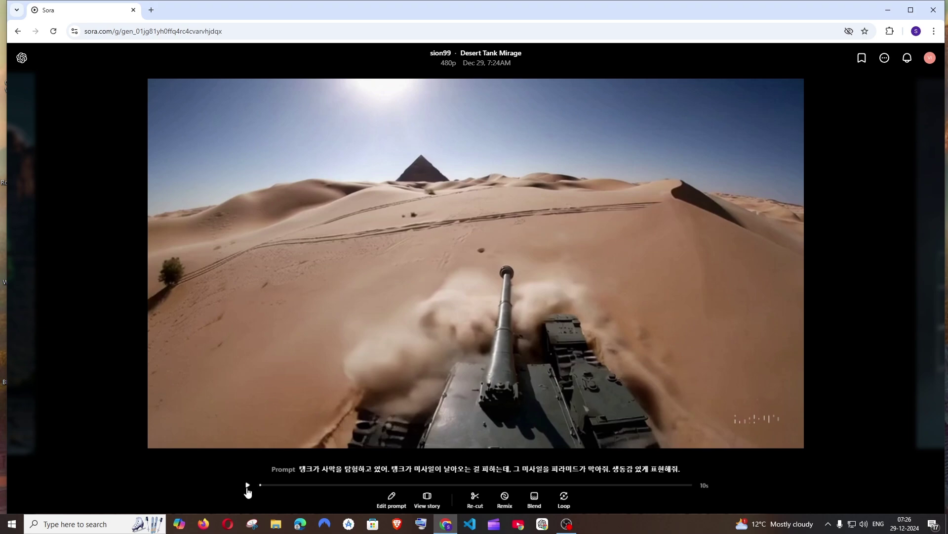
# Preview Desert Tank Mirage to the explosion, rewind to the opening tank frames, and open Re-cut
pyautogui.click(247, 486)
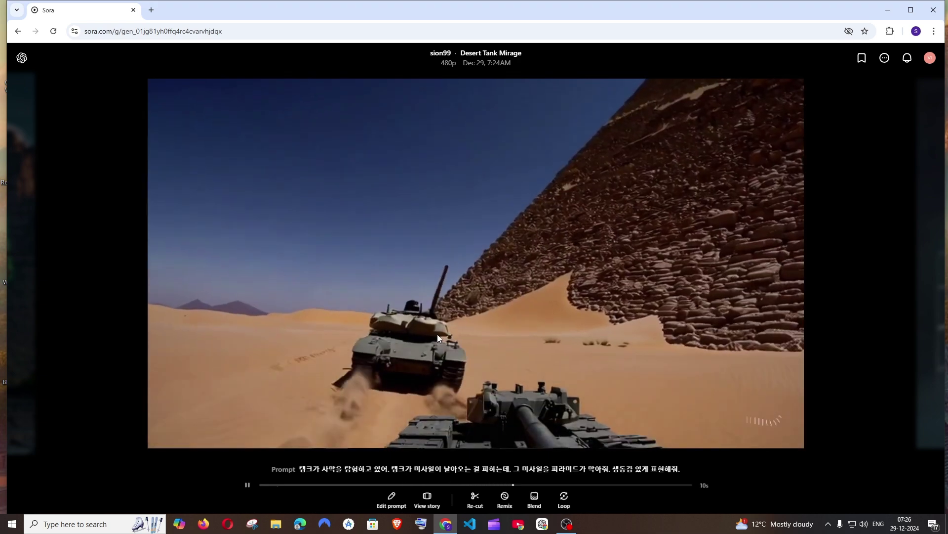
pyautogui.click(249, 485)
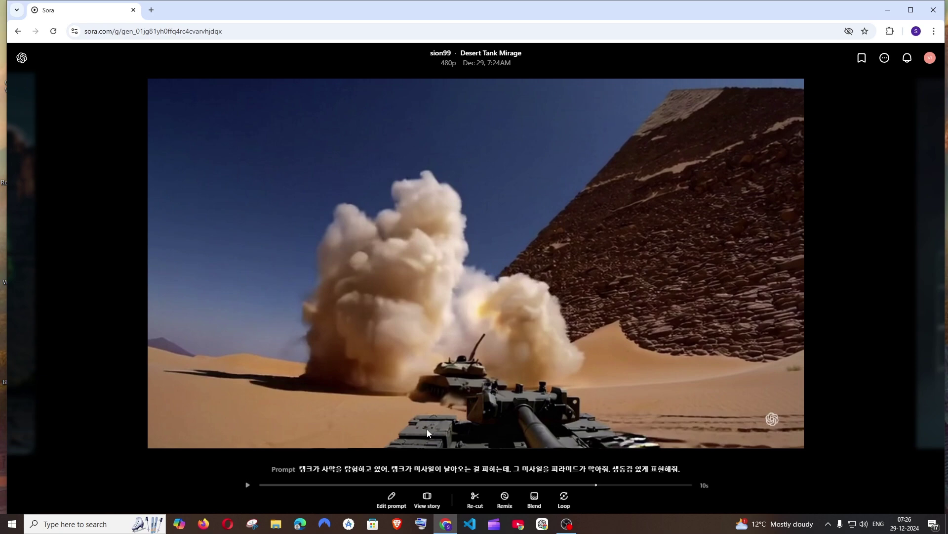
pyautogui.moveTo(317, 485); pyautogui.dragTo(269, 485)
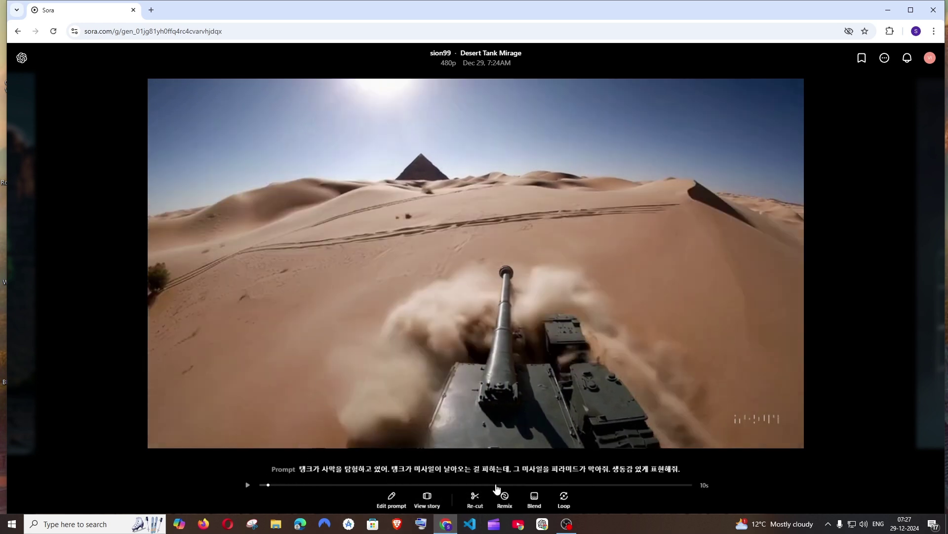
pyautogui.click(474, 501)
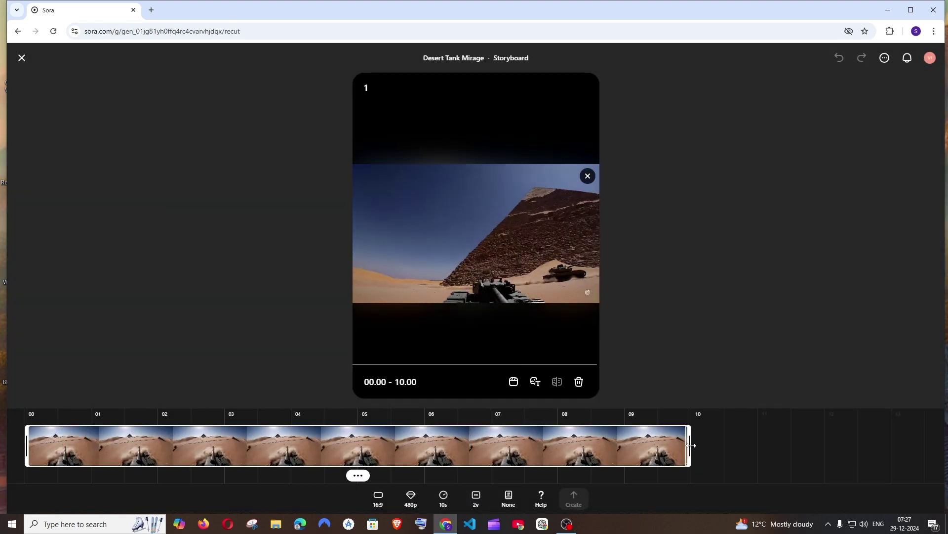
# Trim the storyboard clip down to the roughly five-second opening tank shot
pyautogui.moveTo(689, 446); pyautogui.dragTo(369, 446)
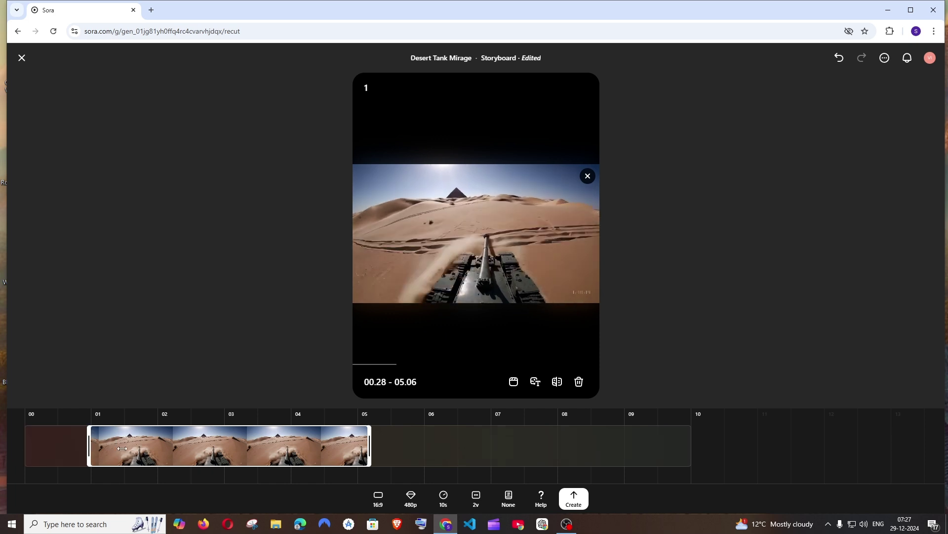
pyautogui.moveTo(122, 448); pyautogui.dragTo(250, 446)
pyautogui.moveTo(327, 435); pyautogui.dragTo(47, 432)
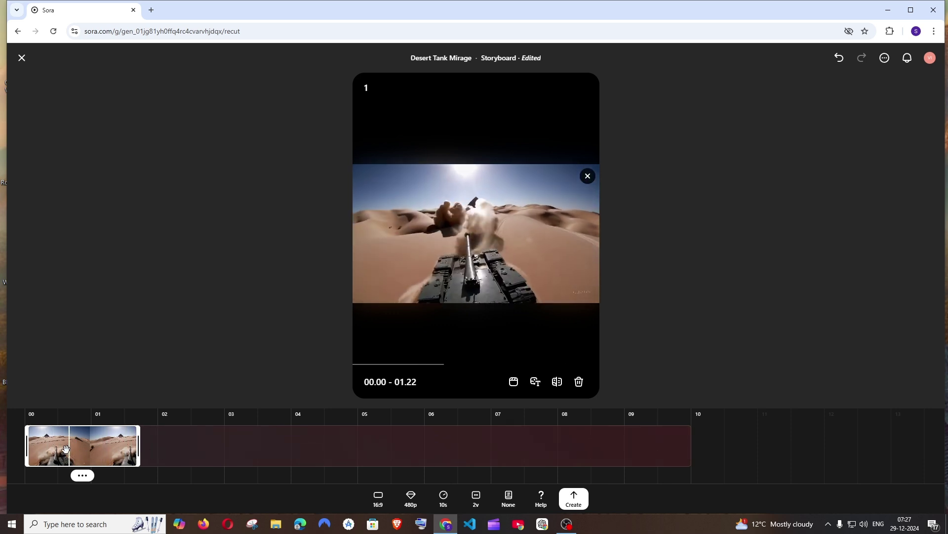
# Create the recut at 5 seconds with 1 variation, then close the storyboard editor
pyautogui.click(440, 500)
pyautogui.click(494, 474)
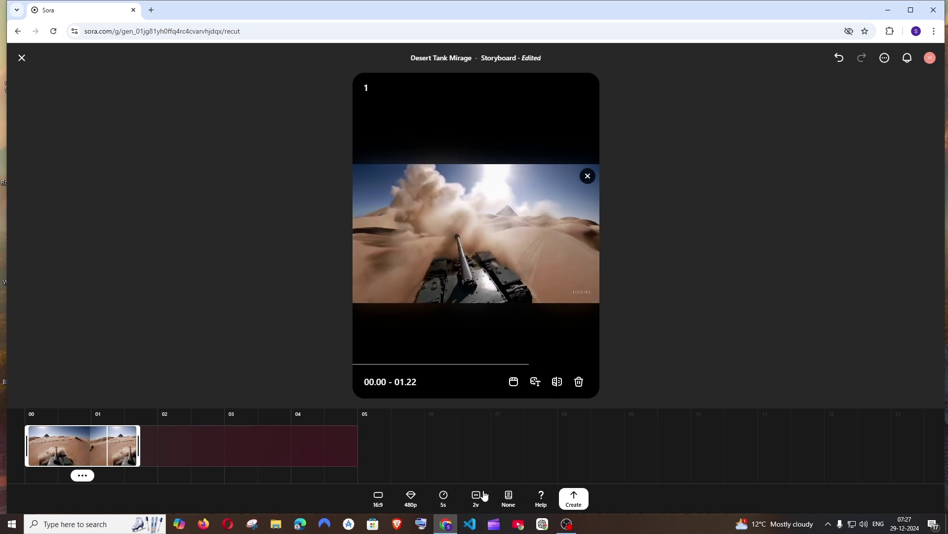
pyautogui.click(477, 498)
pyautogui.click(517, 472)
pyautogui.click(582, 500)
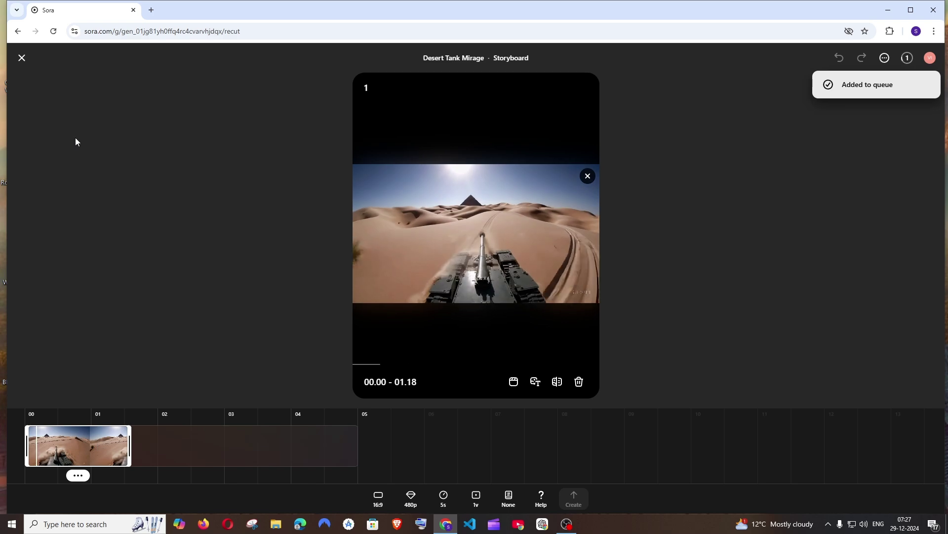
pyautogui.click(21, 58)
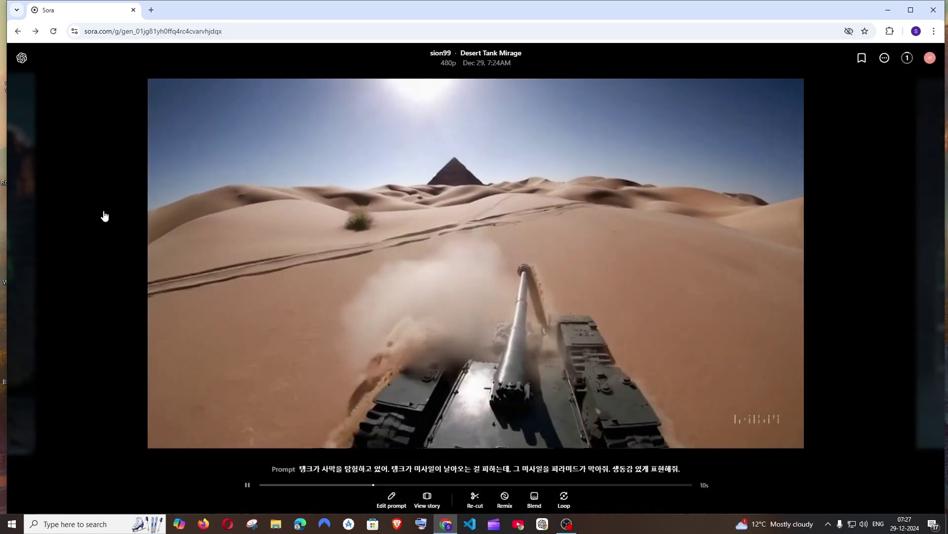
# Open the new Desert Tank Journey video from All videos and play it through
pyautogui.click(83, 213)
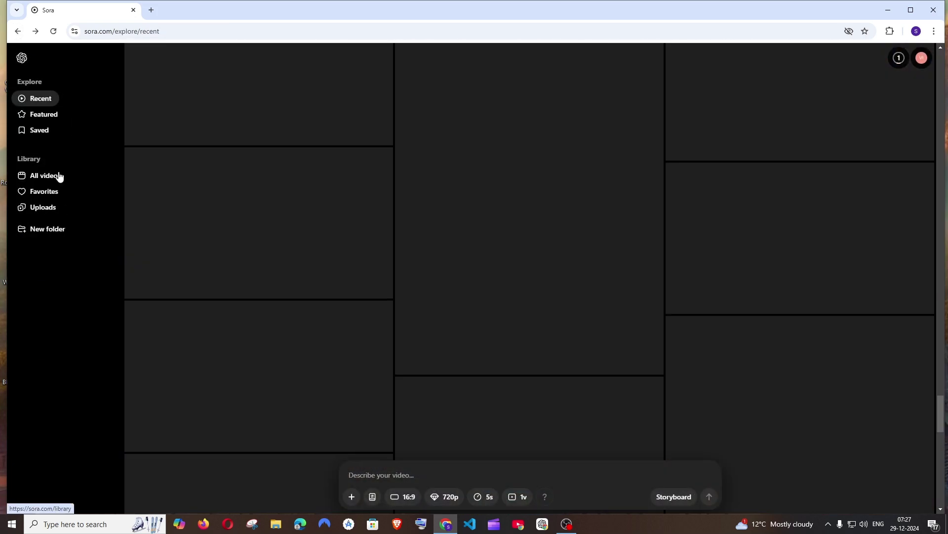
pyautogui.click(59, 177)
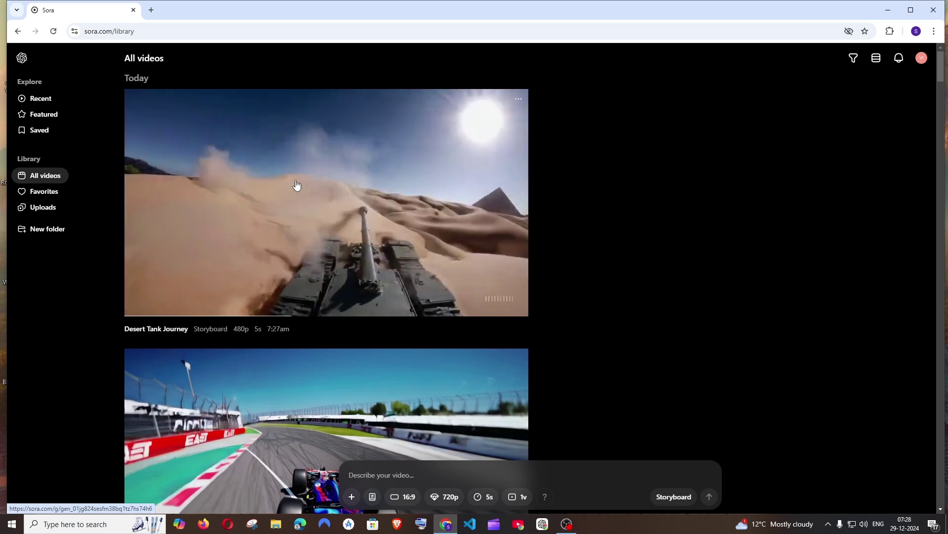
pyautogui.click(297, 184)
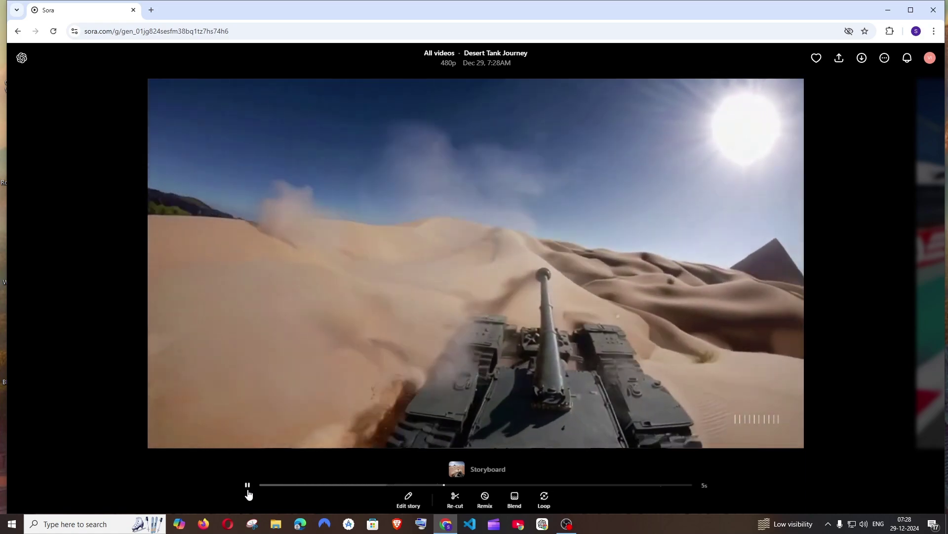
pyautogui.click(248, 484)
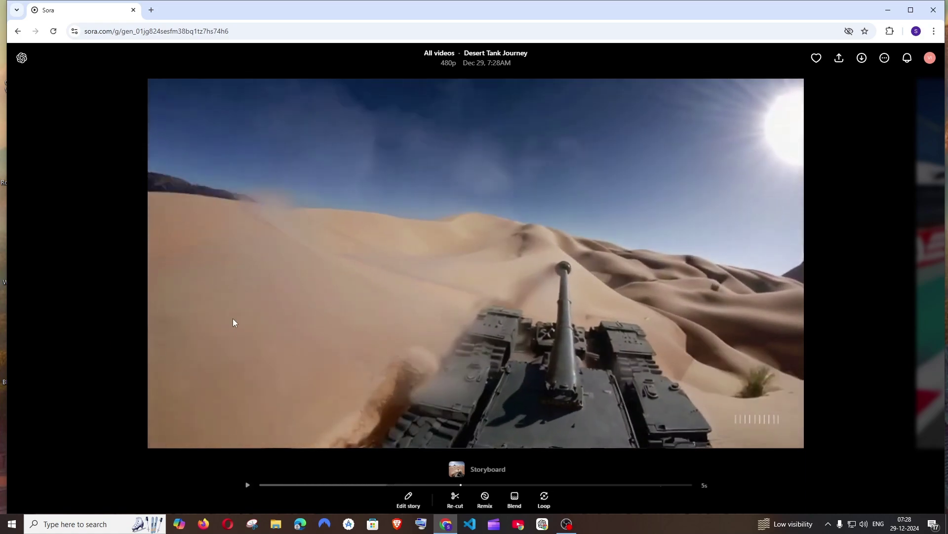
pyautogui.click(860, 264)
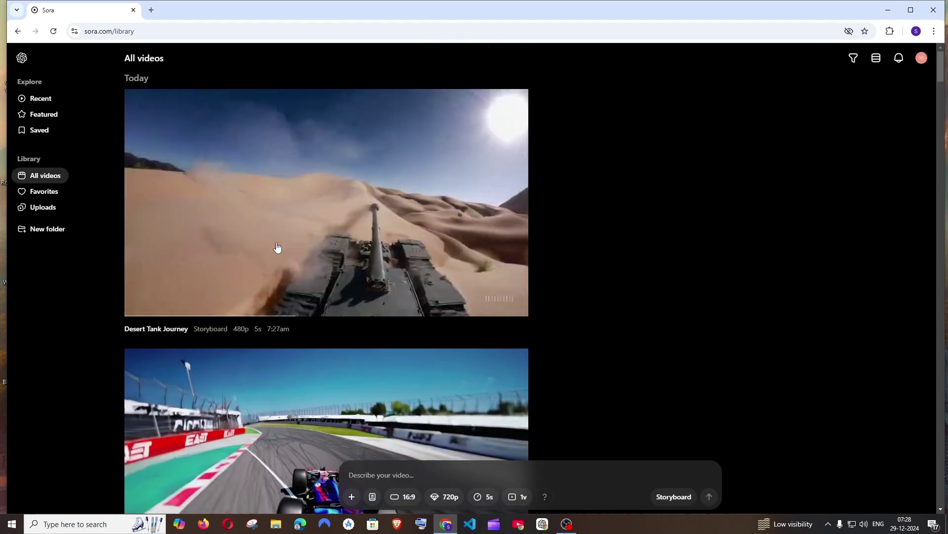
pyautogui.scroll(-10, 201, 399)
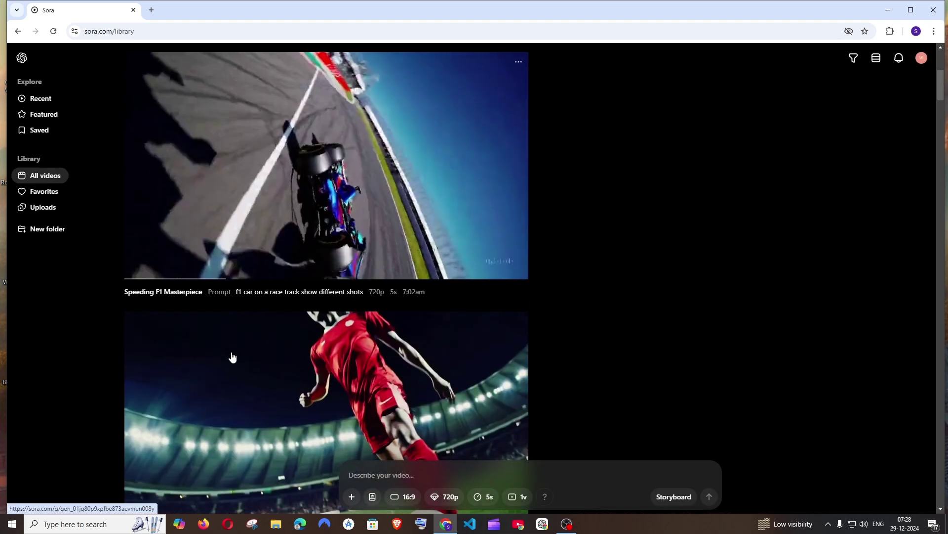
pyautogui.scroll(-4, 233, 348)
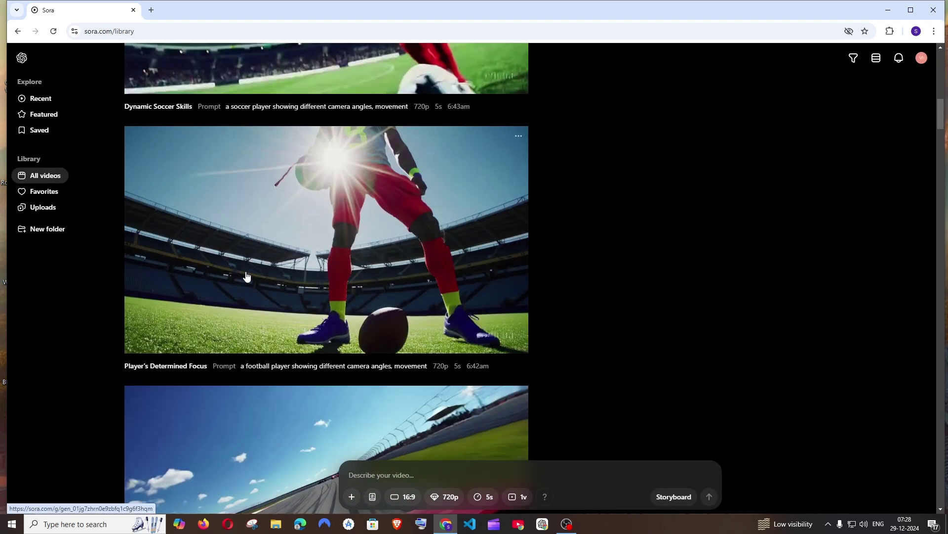